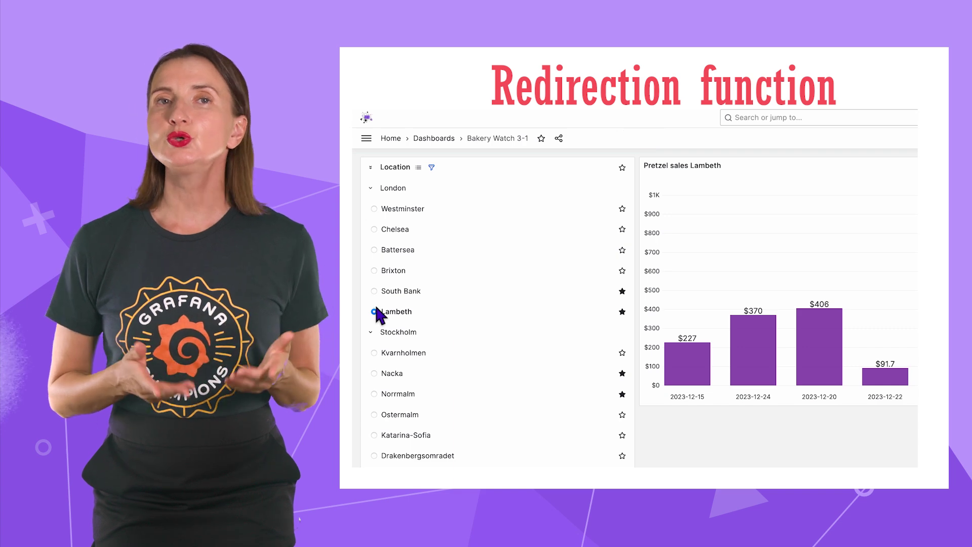
Switch the redirection demo to the Brixton, then the Chelsea bakery dashboard
{"action": "left_click", "coordinate": [374, 272]}
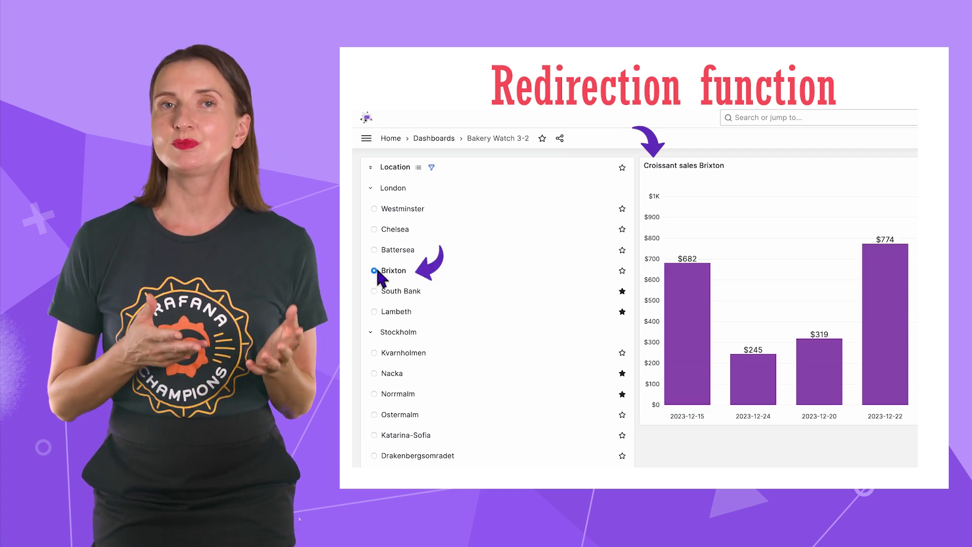
{"action": "left_click", "coordinate": [374, 229]}
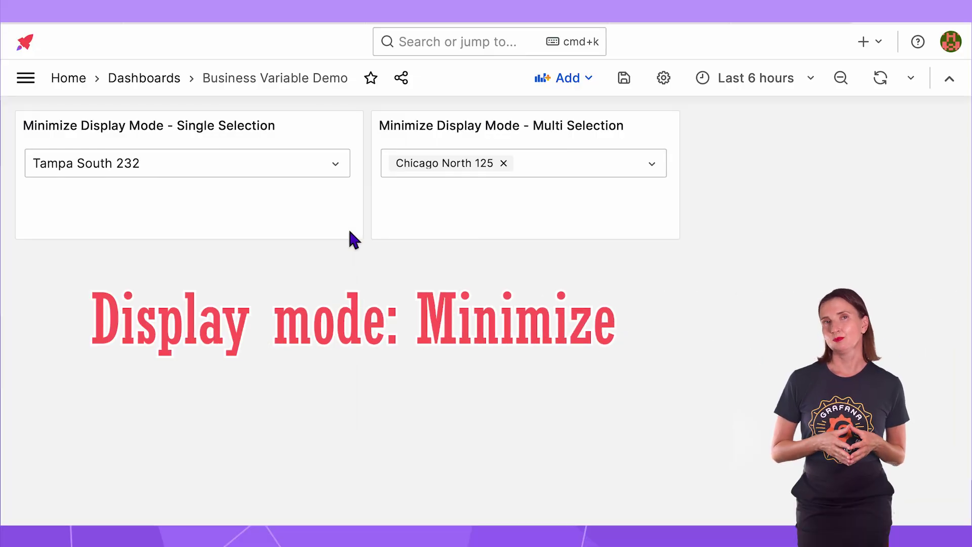
Choose Chicago North 242 as the single location and add Chicago North 242 and Tampa South 124 and 232 to the multi-selection
{"action": "left_click", "coordinate": [336, 172]}
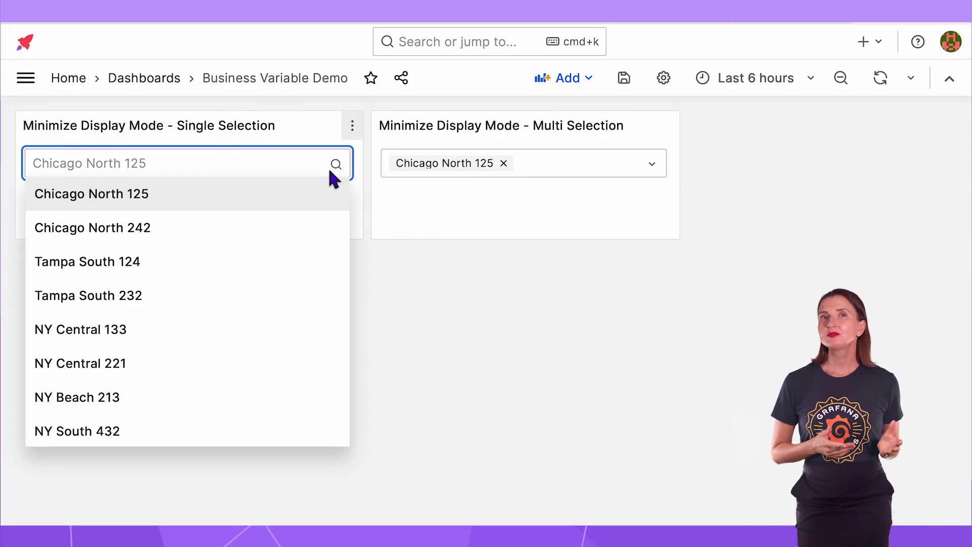
{"action": "left_click", "coordinate": [316, 231]}
{"action": "left_click", "coordinate": [630, 163]}
{"action": "left_click", "coordinate": [630, 261]}
{"action": "left_click", "coordinate": [629, 315]}
{"action": "left_click", "coordinate": [646, 361]}
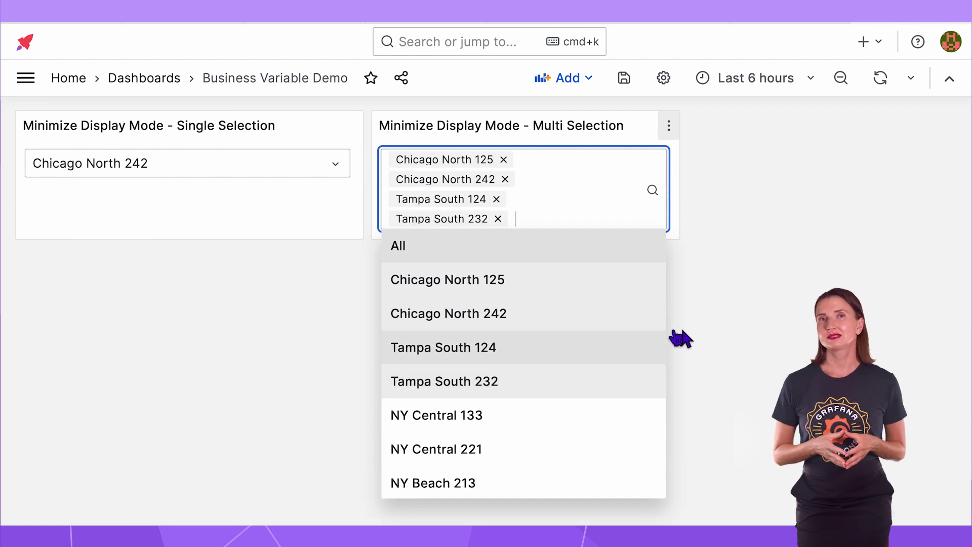
{"action": "left_click", "coordinate": [714, 331]}
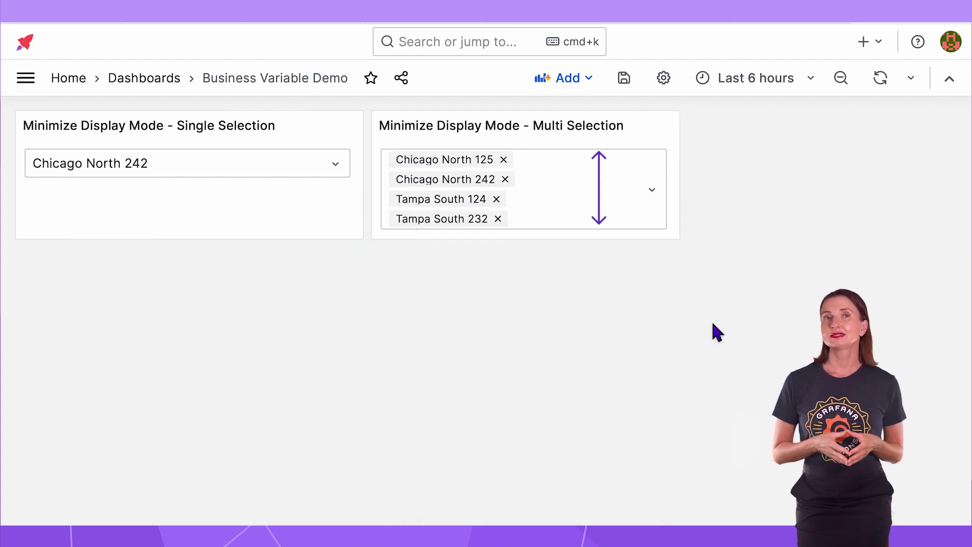
Remove all four location tags from the multi-selection, leaving All selected
{"action": "left_click", "coordinate": [497, 218]}
{"action": "left_click", "coordinate": [496, 198]}
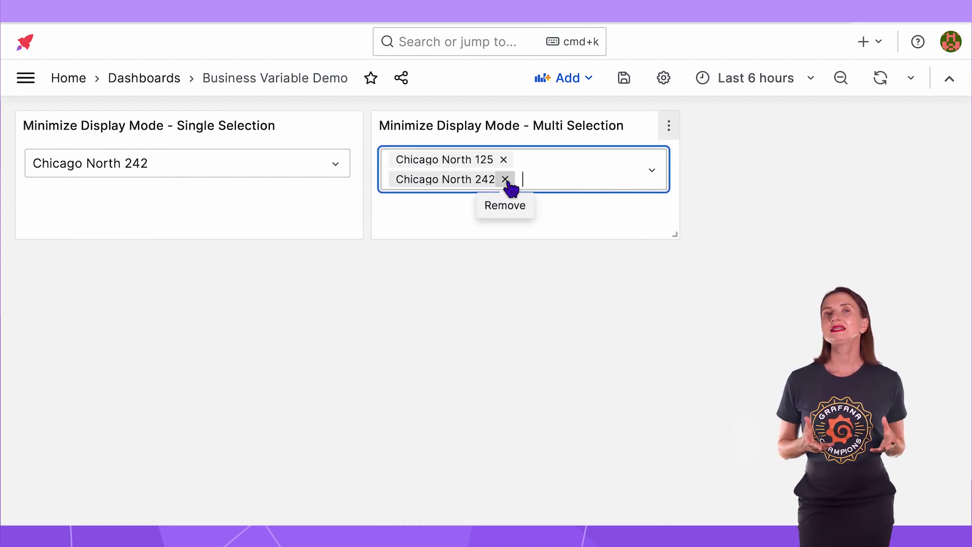
{"action": "left_click", "coordinate": [504, 178]}
{"action": "left_click", "coordinate": [503, 164]}
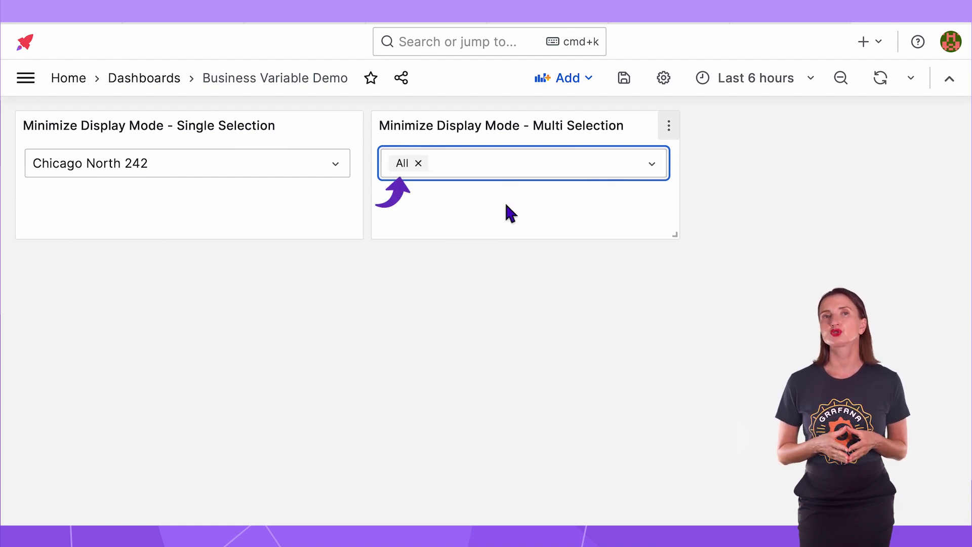
Enable Allow empty value in the multi-selection panel's edit options
{"action": "left_click", "coordinate": [668, 126]}
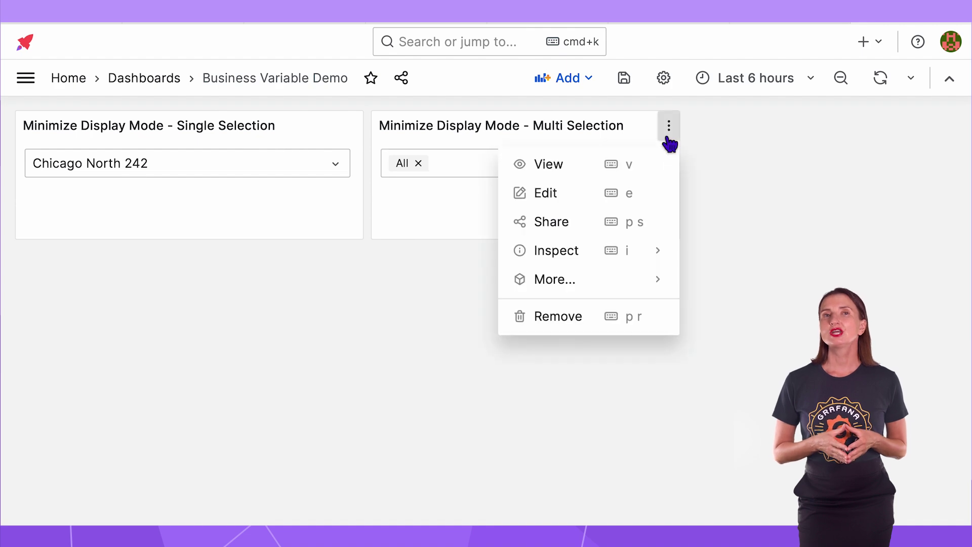
{"action": "left_click", "coordinate": [650, 195]}
{"action": "left_click", "coordinate": [527, 312]}
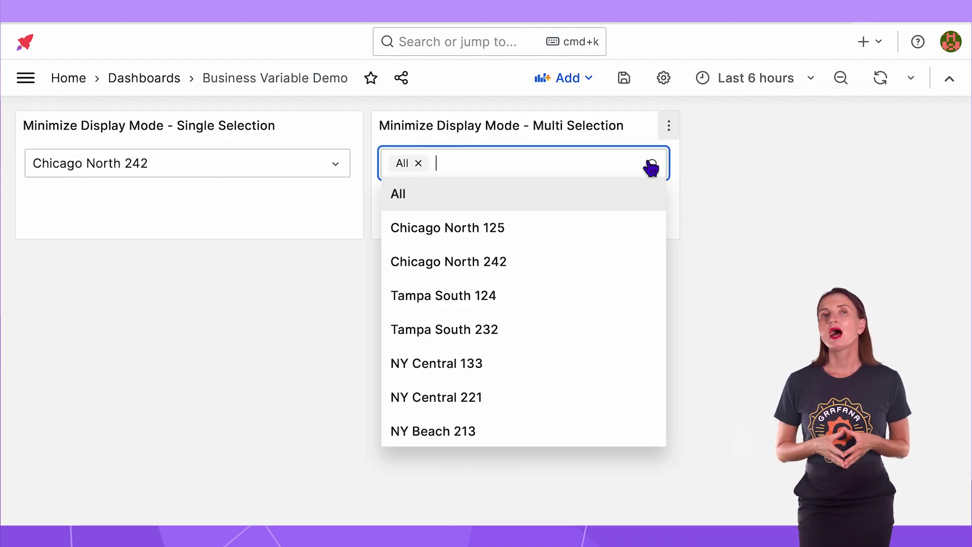
Add Chicago North 125 and 242 and Tampa South 124 and 232 to the multi-selection
{"action": "left_click", "coordinate": [643, 226]}
{"action": "left_click", "coordinate": [642, 263]}
{"action": "left_click", "coordinate": [638, 315]}
{"action": "left_click", "coordinate": [631, 360]}
{"action": "left_click", "coordinate": [695, 315]}
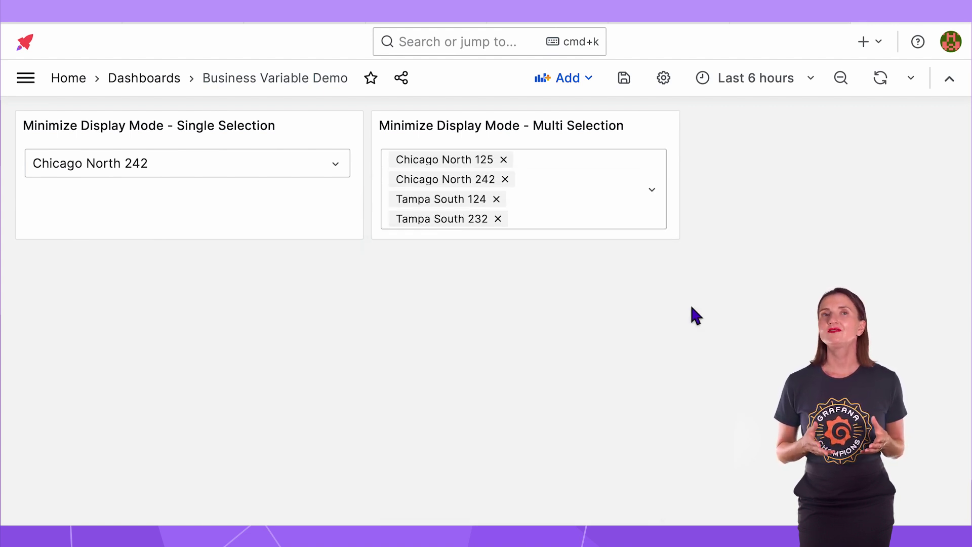
Remove all four location tags so the multi-selection is empty
{"action": "left_click", "coordinate": [497, 219]}
{"action": "left_click", "coordinate": [497, 199]}
{"action": "left_click", "coordinate": [504, 180]}
{"action": "left_click", "coordinate": [503, 163]}
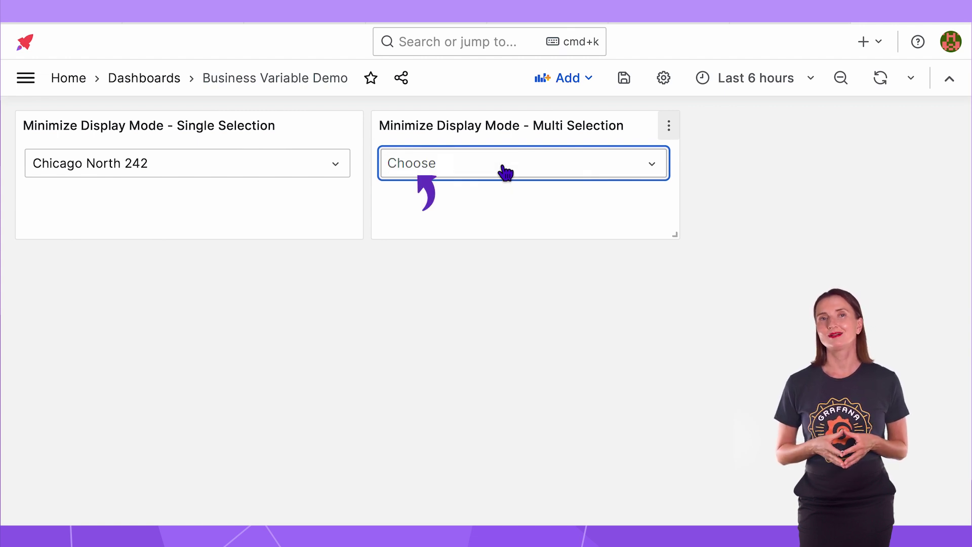
{"action": "left_click", "coordinate": [668, 127]}
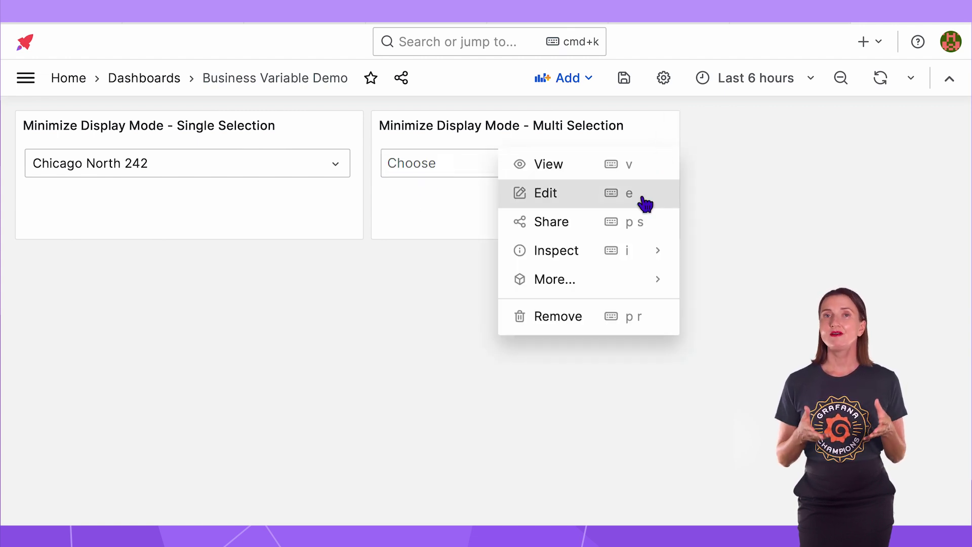
Enable Allow custom values, add a custom 'apple' value, then remove it
{"action": "left_click", "coordinate": [645, 196]}
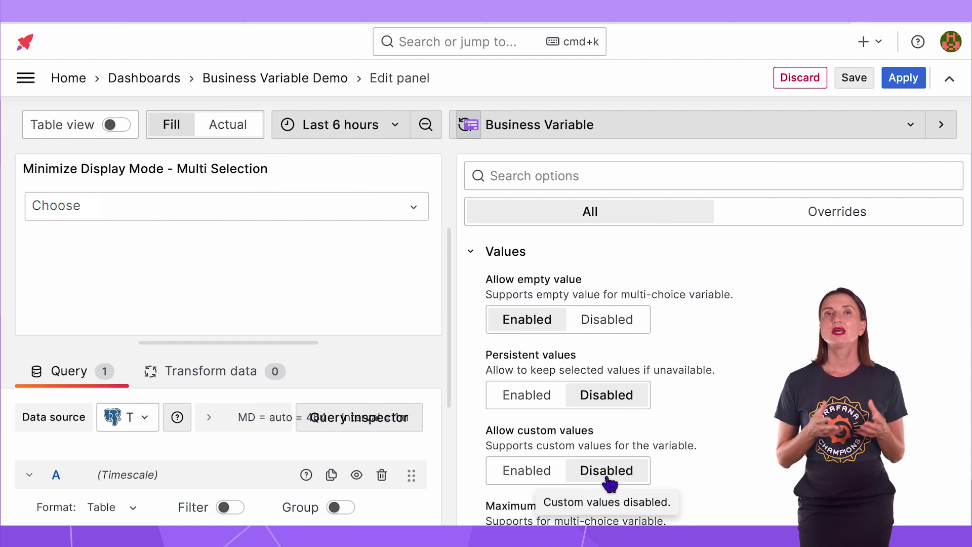
{"action": "left_click", "coordinate": [531, 474]}
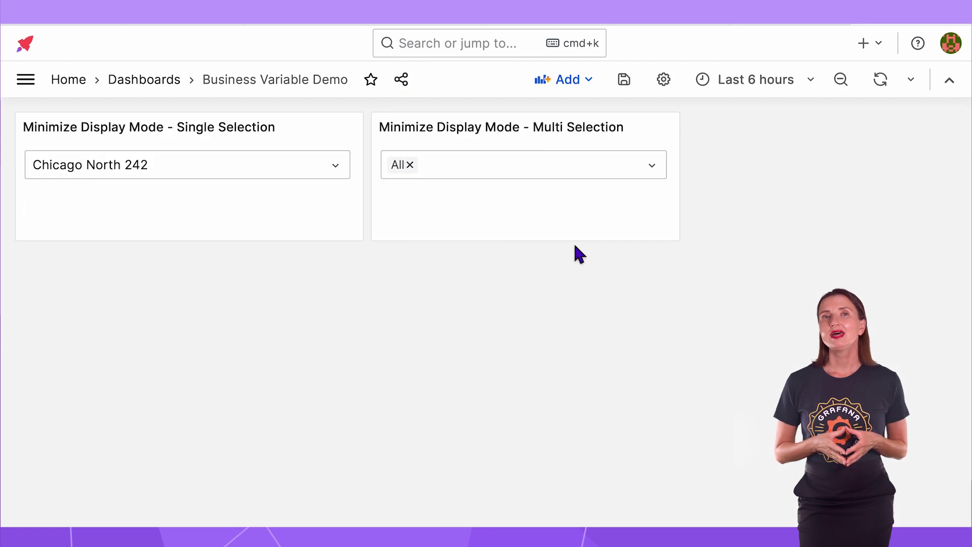
{"action": "left_click", "coordinate": [488, 169]}
{"action": "type", "text": "apple"}
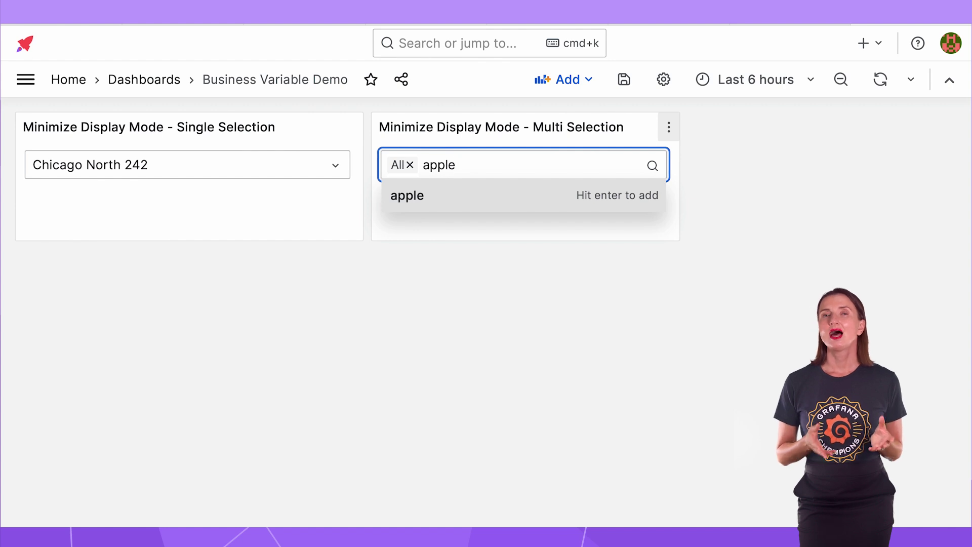
{"action": "key", "text": "Return"}
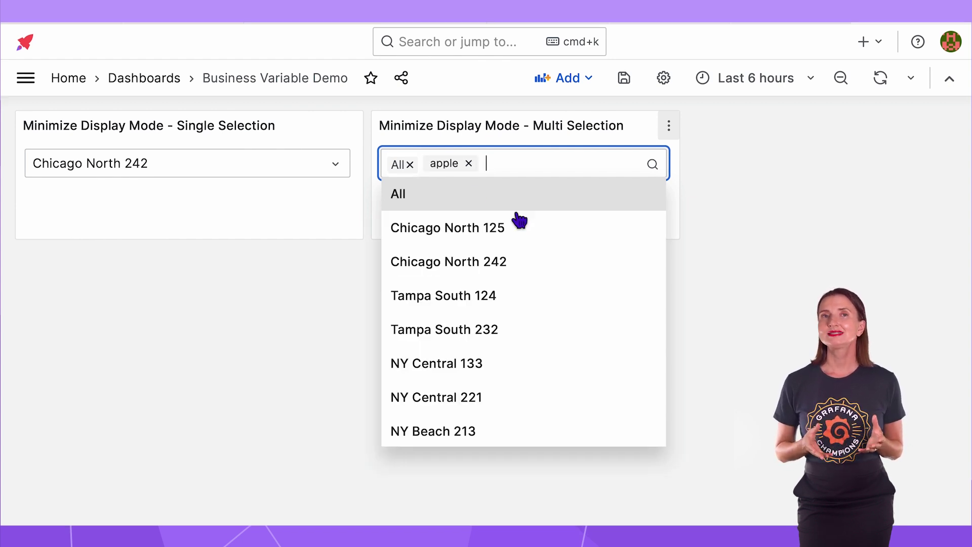
{"action": "scroll", "coordinate": [644, 210], "scroll_direction": "down", "scroll_amount": 10}
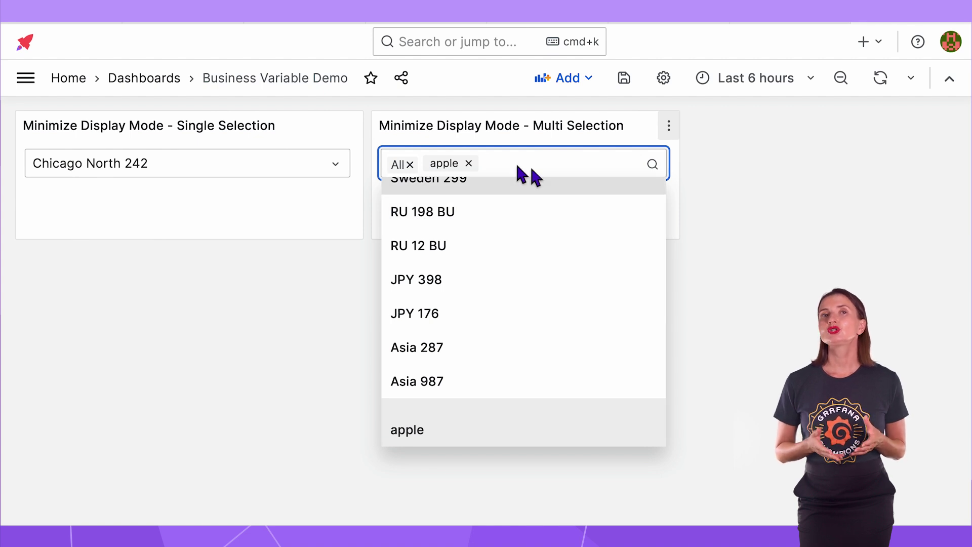
{"action": "key", "text": "Escape"}
{"action": "left_click", "coordinate": [468, 162]}
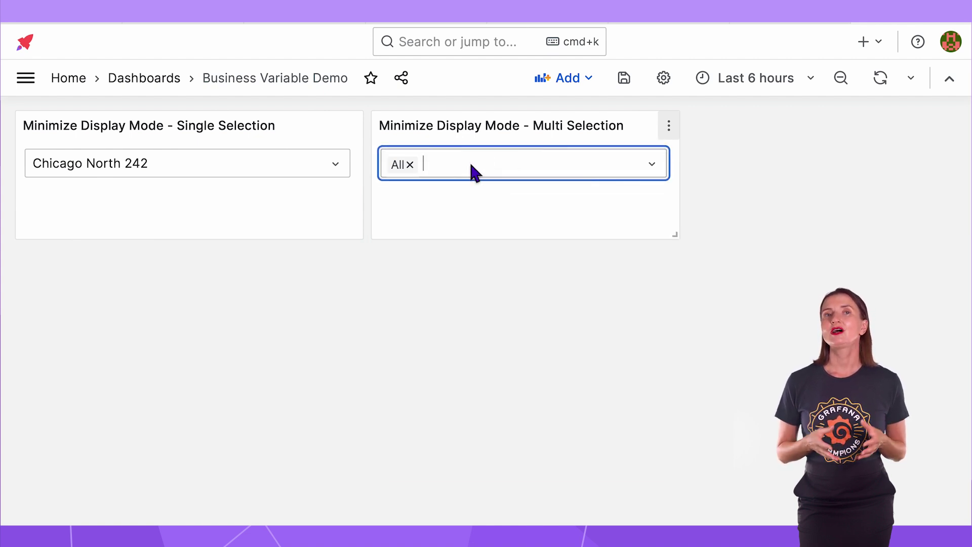
Add Chicago North 125 and 242, Tampa South 124 and 232, NY Central 133 and 221, and NY Beach 213
{"action": "left_click", "coordinate": [653, 166]}
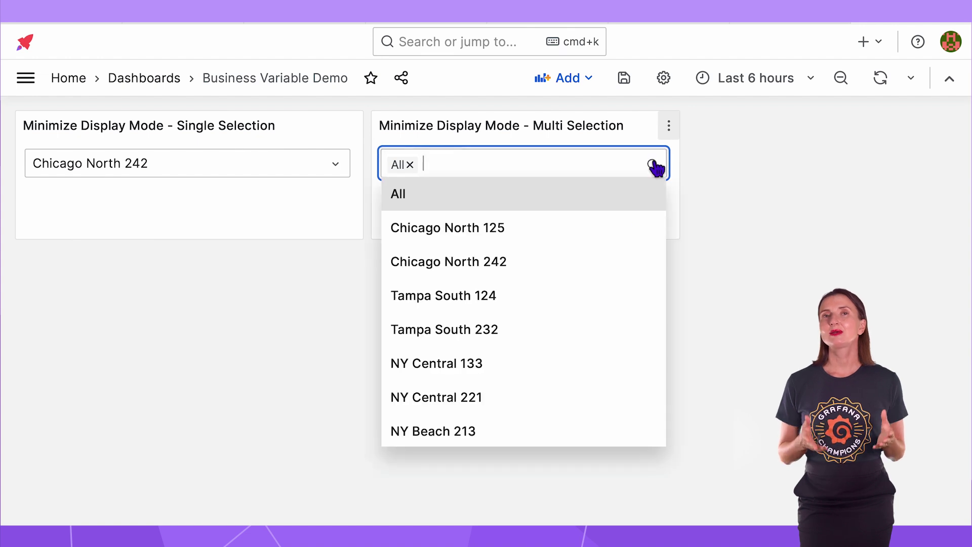
{"action": "left_click", "coordinate": [645, 228]}
{"action": "left_click", "coordinate": [638, 269]}
{"action": "left_click", "coordinate": [627, 309]}
{"action": "left_click", "coordinate": [619, 363]}
{"action": "left_click", "coordinate": [615, 413]}
{"action": "left_click", "coordinate": [612, 448]}
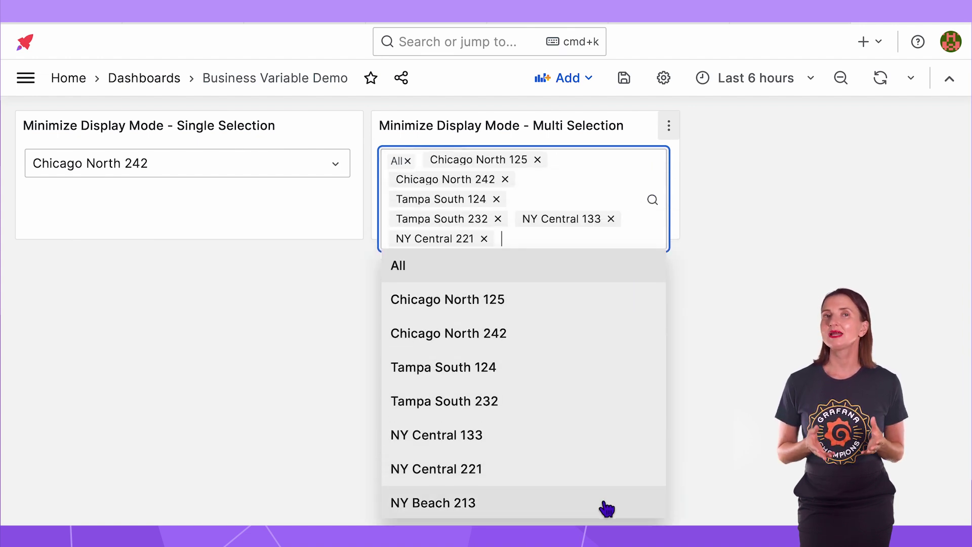
{"action": "left_click", "coordinate": [608, 506]}
{"action": "scroll", "coordinate": [584, 278], "scroll_direction": "down", "scroll_amount": 5}
{"action": "scroll", "coordinate": [581, 285], "scroll_direction": "up", "scroll_amount": 2}
Add NY South 432, Sweden 192 and 299, RU 198 BU, RU 12 BU, JPY 398 and 176, and Asia 287
{"action": "left_click", "coordinate": [581, 287]}
{"action": "left_click", "coordinate": [580, 327]}
{"action": "left_click", "coordinate": [579, 361]}
{"action": "left_click", "coordinate": [570, 414]}
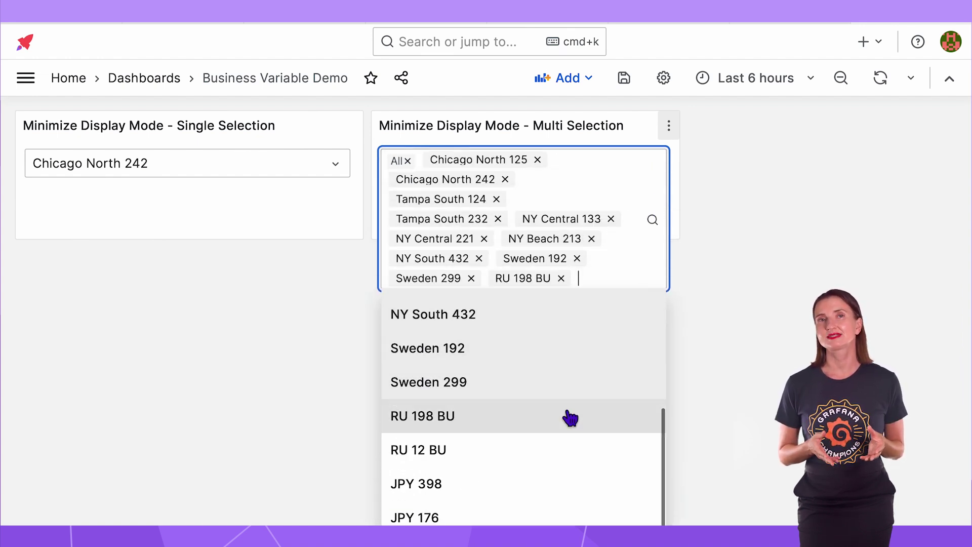
{"action": "left_click", "coordinate": [568, 449]}
{"action": "left_click", "coordinate": [564, 479]}
{"action": "left_click", "coordinate": [563, 511]}
{"action": "left_click", "coordinate": [560, 487]}
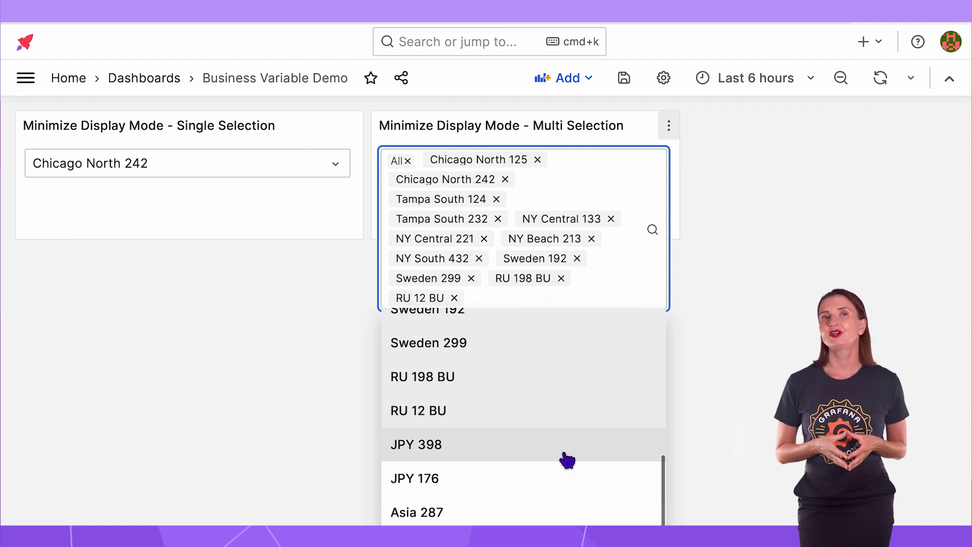
{"action": "left_click", "coordinate": [559, 455]}
{"action": "left_click", "coordinate": [560, 486]}
{"action": "left_click", "coordinate": [560, 512]}
{"action": "left_click", "coordinate": [714, 457]}
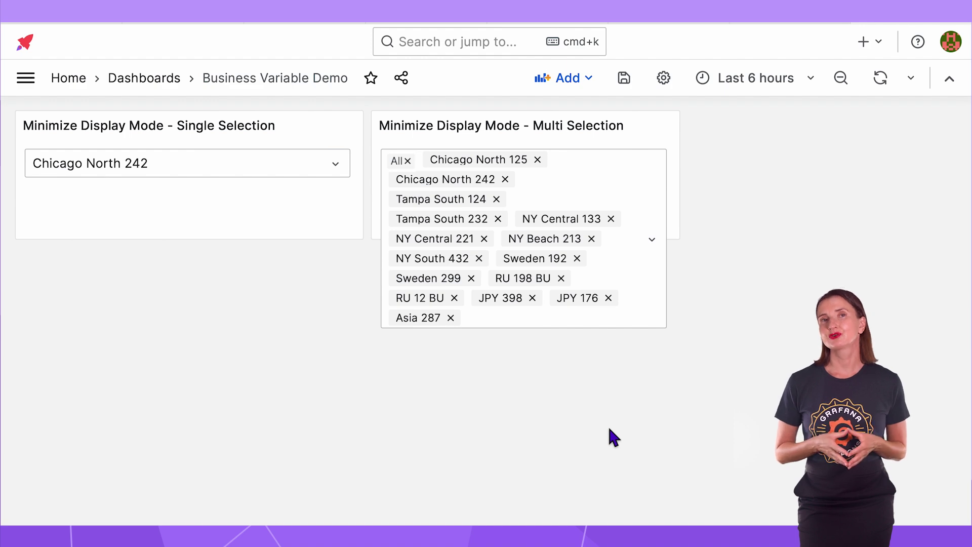
Set Maximum visible values to 3, deselect Tampa South 124 and 232, and tick NY South 432
{"action": "mouse_move", "coordinate": [646, 213]}
{"action": "left_click", "coordinate": [668, 126]}
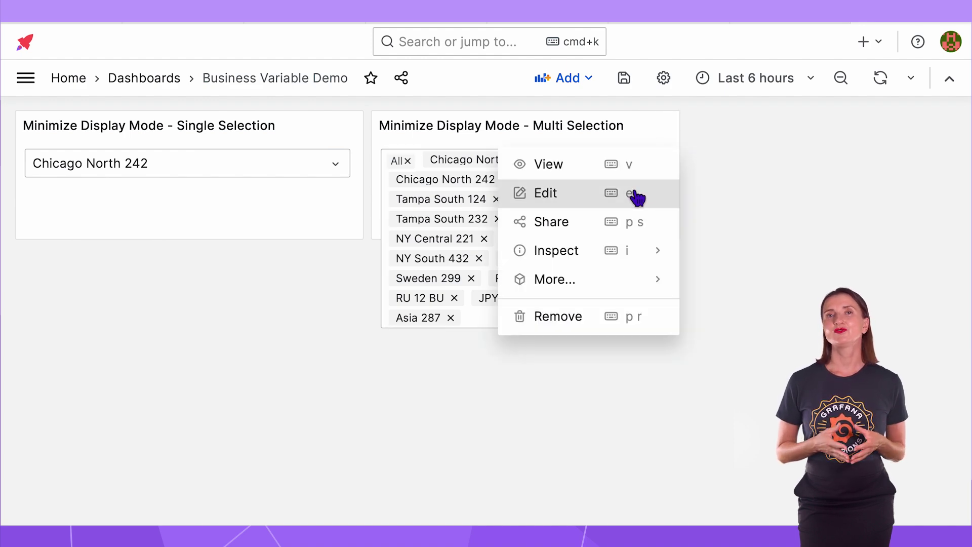
{"action": "left_click", "coordinate": [636, 196]}
{"action": "scroll", "coordinate": [747, 408], "scroll_direction": "down", "scroll_amount": 5}
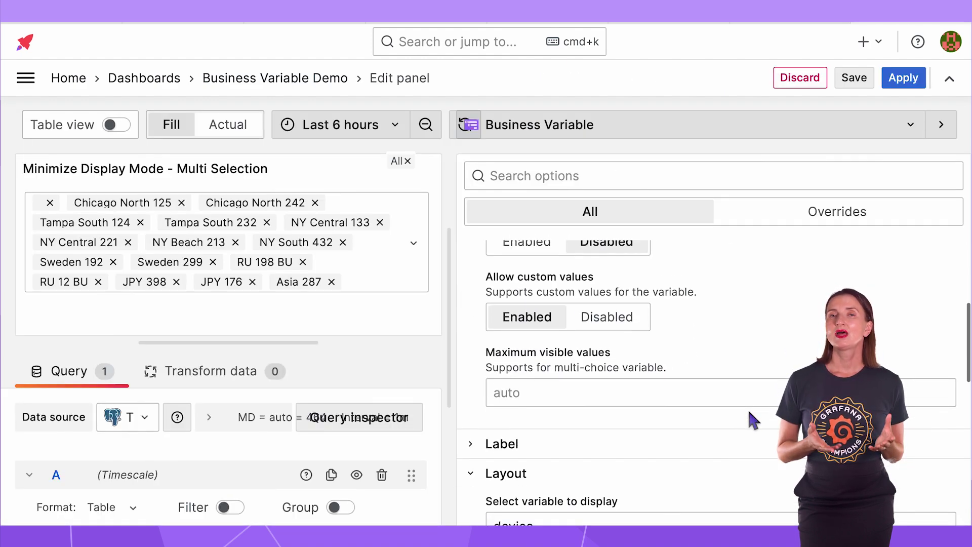
{"action": "type", "text": "3"}
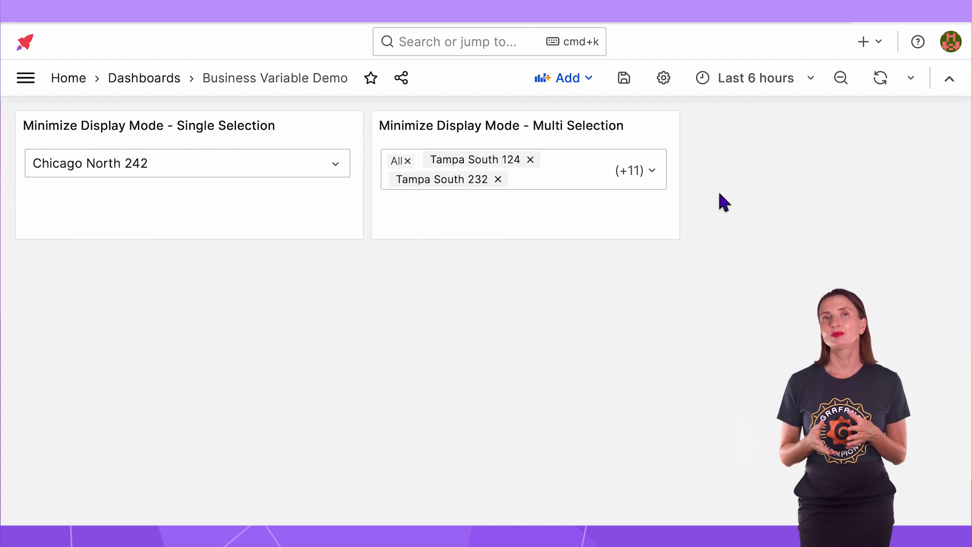
{"action": "left_click", "coordinate": [654, 168]}
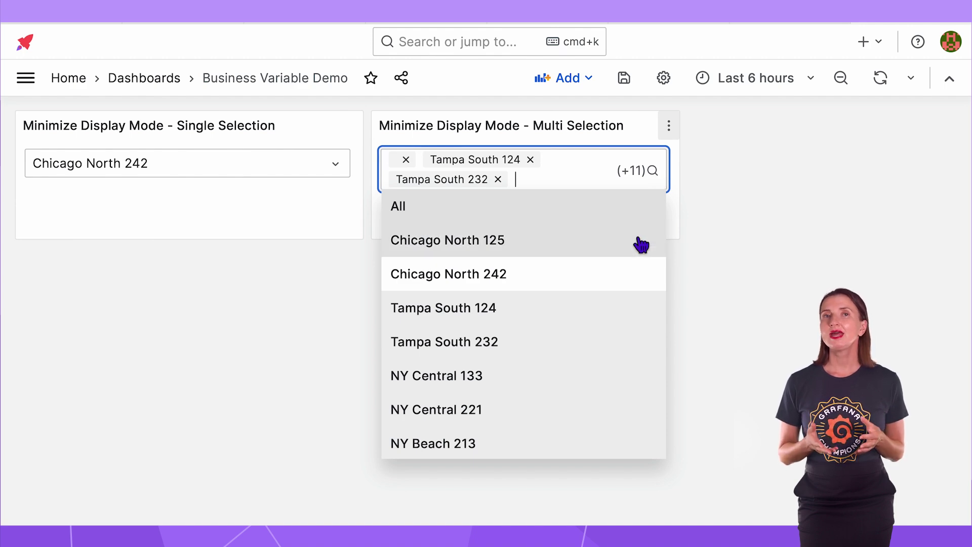
{"action": "left_click", "coordinate": [642, 320]}
{"action": "left_click", "coordinate": [640, 347]}
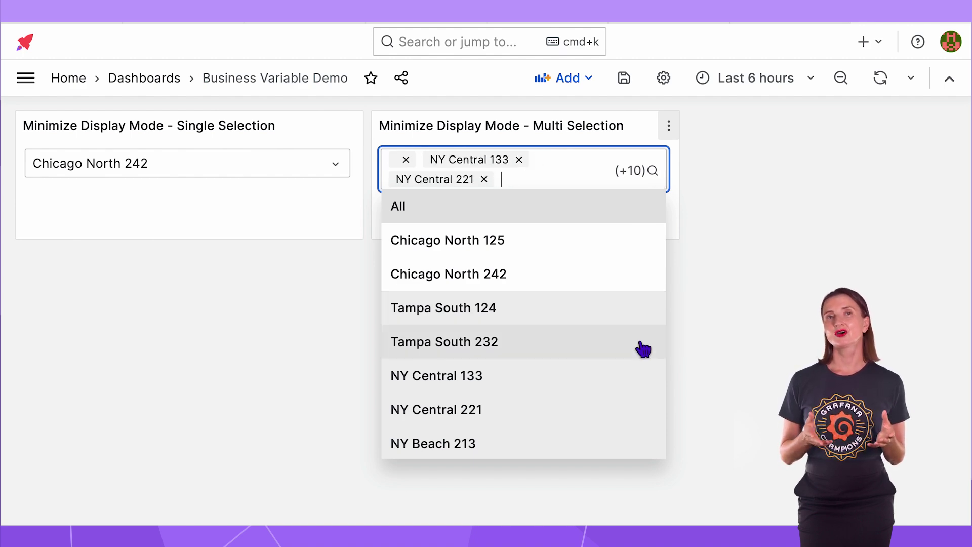
{"action": "left_click", "coordinate": [696, 340]}
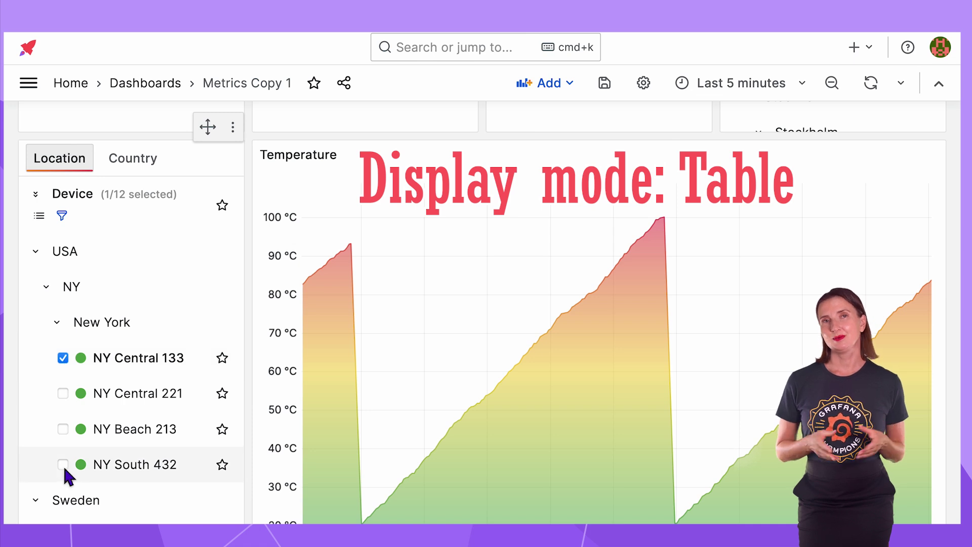
{"action": "left_click", "coordinate": [63, 464]}
{"action": "scroll", "coordinate": [36, 378], "scroll_direction": "down", "scroll_amount": 2}
Tick Sweden 192 and Sweden 299 and enable the total and selected values count
{"action": "left_click", "coordinate": [63, 423]}
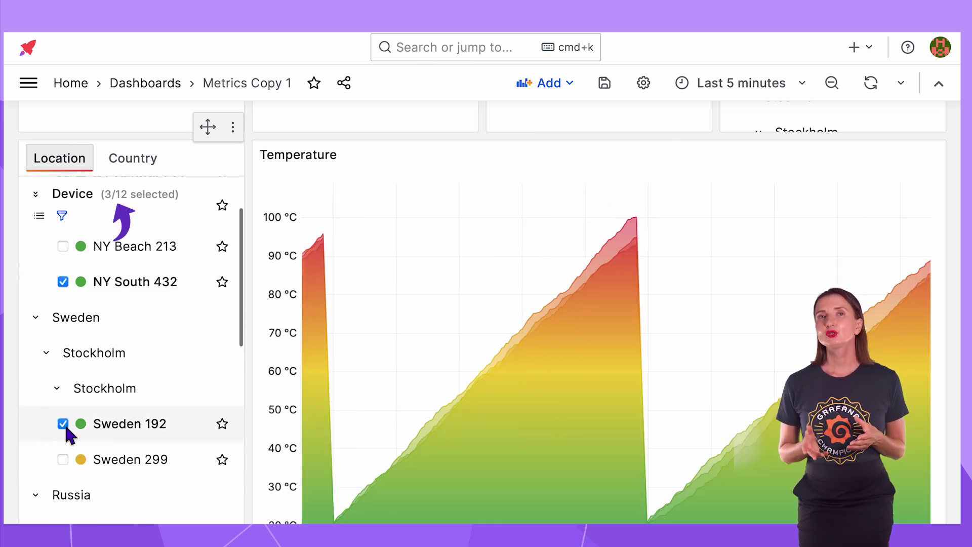
{"action": "left_click", "coordinate": [63, 459]}
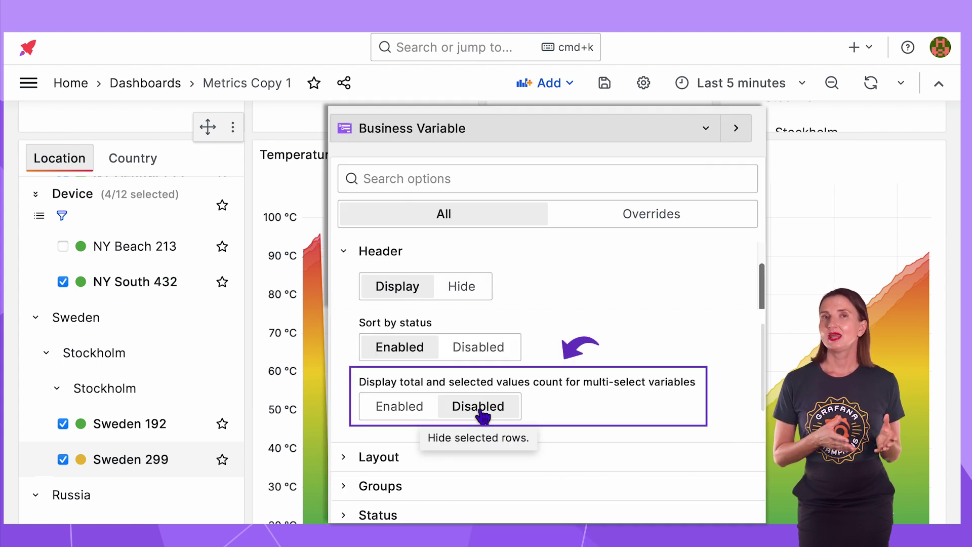
{"action": "left_click", "coordinate": [410, 416]}
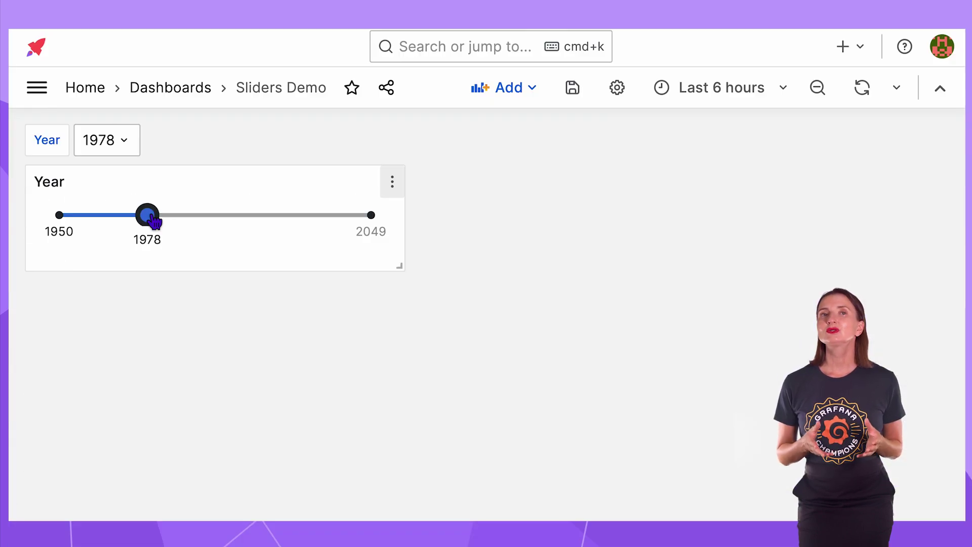
Set the Year slider to 1996 and step the Month slider forward from 1996-5
{"action": "left_click_drag", "start_coordinate": [155, 221], "coordinate": [290, 231]}
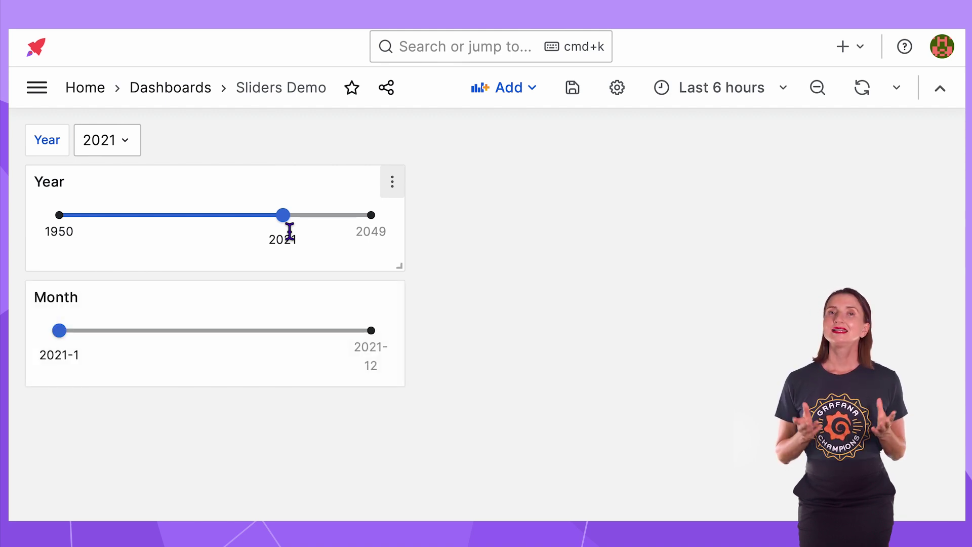
{"action": "left_click_drag", "start_coordinate": [287, 226], "coordinate": [205, 221]}
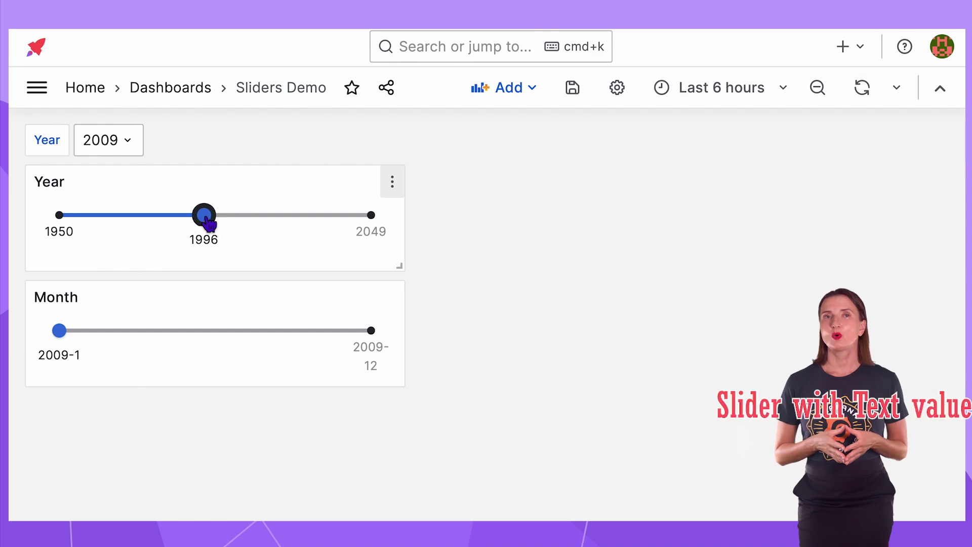
{"action": "left_click", "coordinate": [173, 330]}
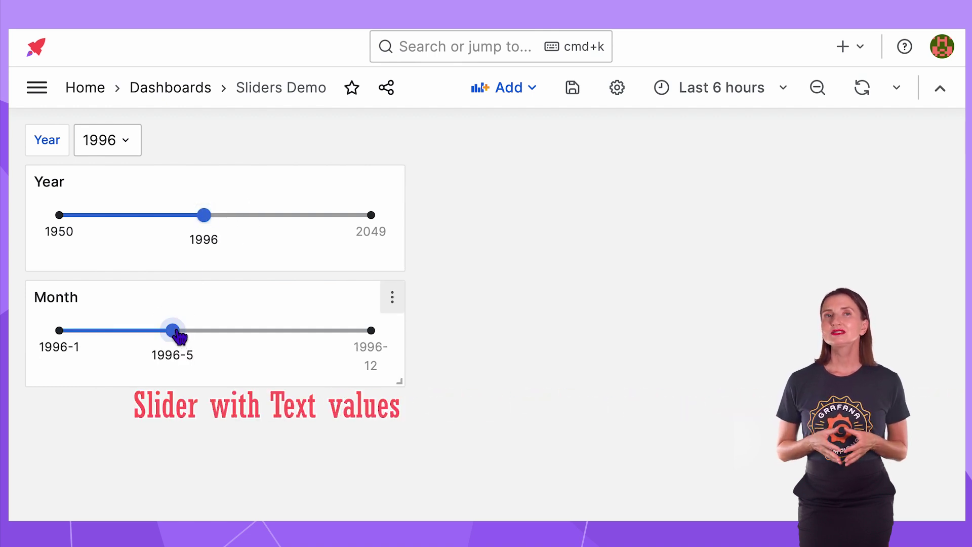
{"action": "left_click", "coordinate": [200, 331]}
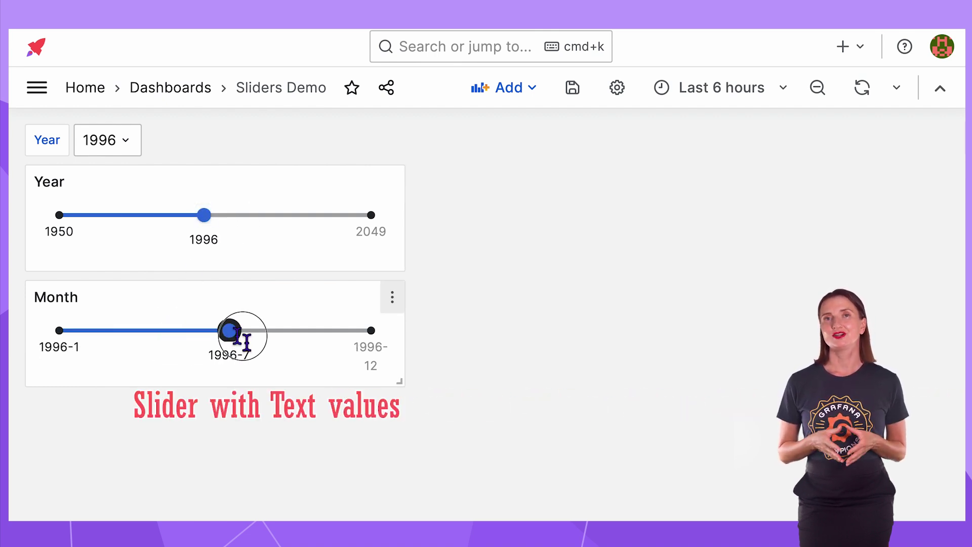
{"action": "left_click", "coordinate": [258, 330]}
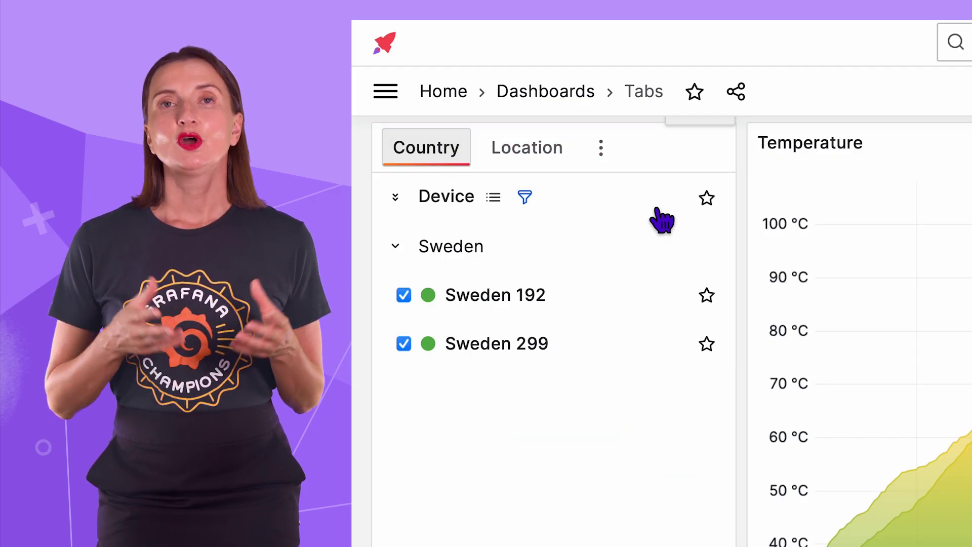
Switch the device panel to the Manufacturer tab and then back to Country
{"action": "left_click", "coordinate": [607, 154]}
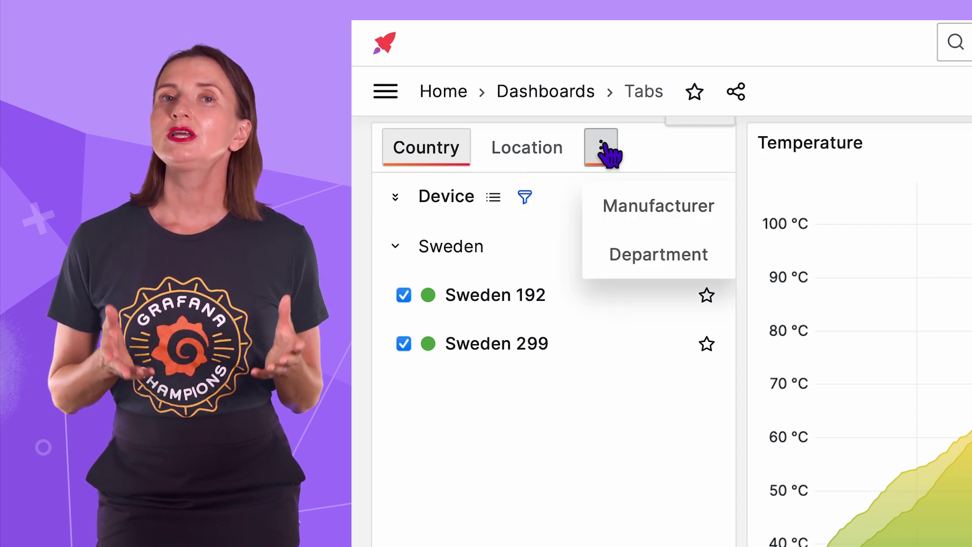
{"action": "left_click", "coordinate": [653, 215]}
{"action": "left_click", "coordinate": [645, 148]}
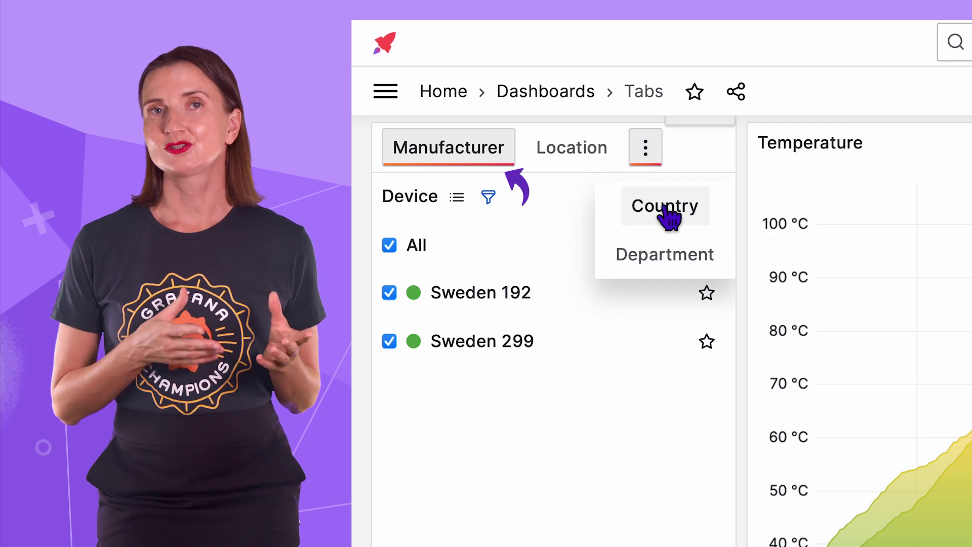
{"action": "left_click", "coordinate": [669, 212]}
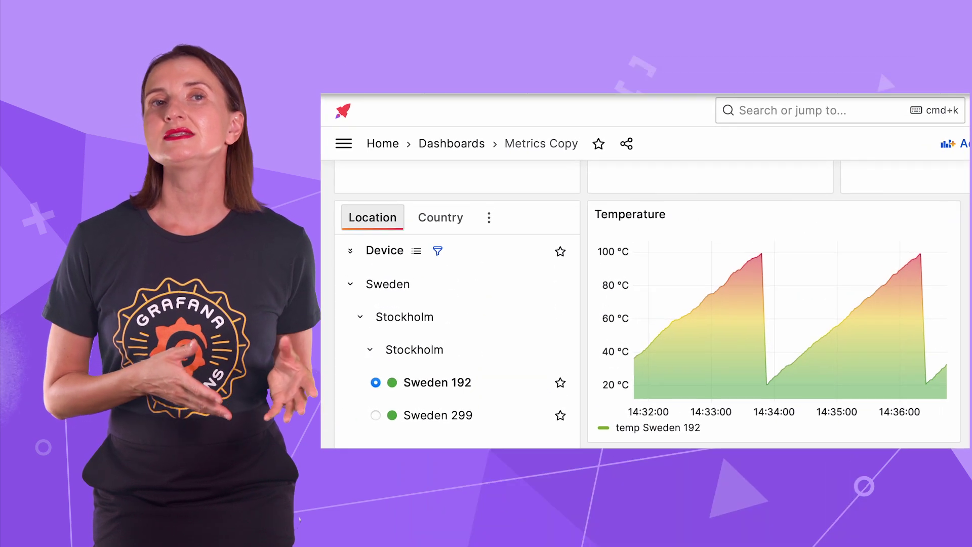
Toggle the device between Sweden 299 and Sweden 192 twice, ending on Sweden 192
{"action": "left_click", "coordinate": [376, 415]}
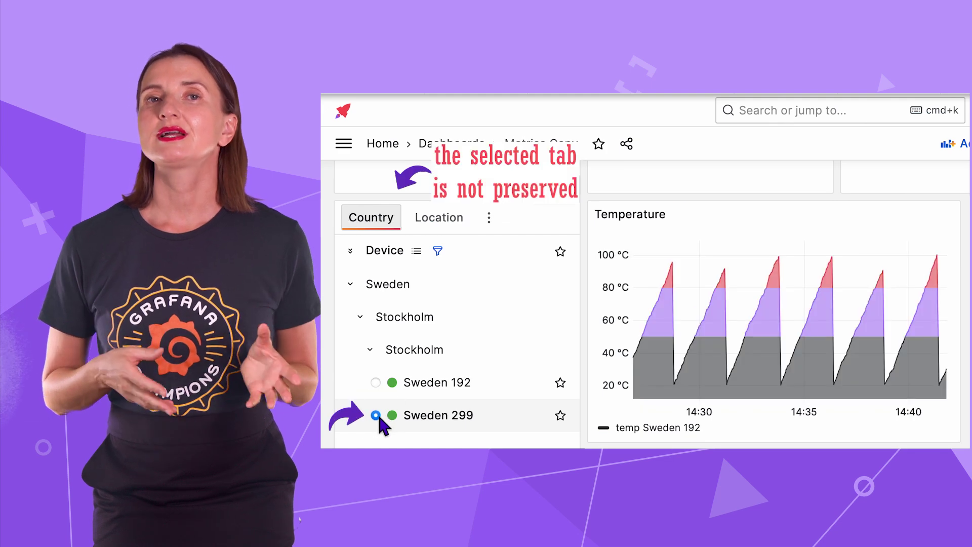
{"action": "left_click", "coordinate": [375, 381]}
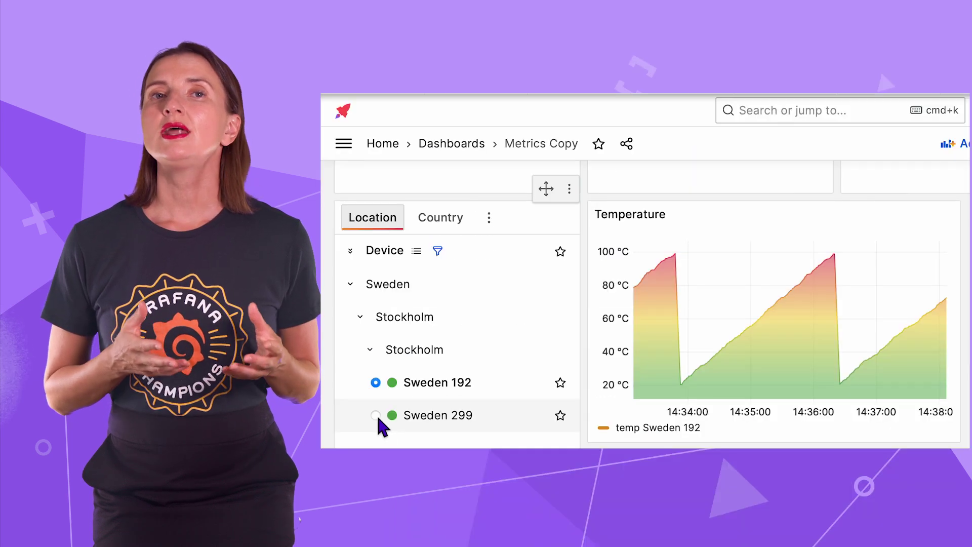
{"action": "left_click", "coordinate": [376, 415]}
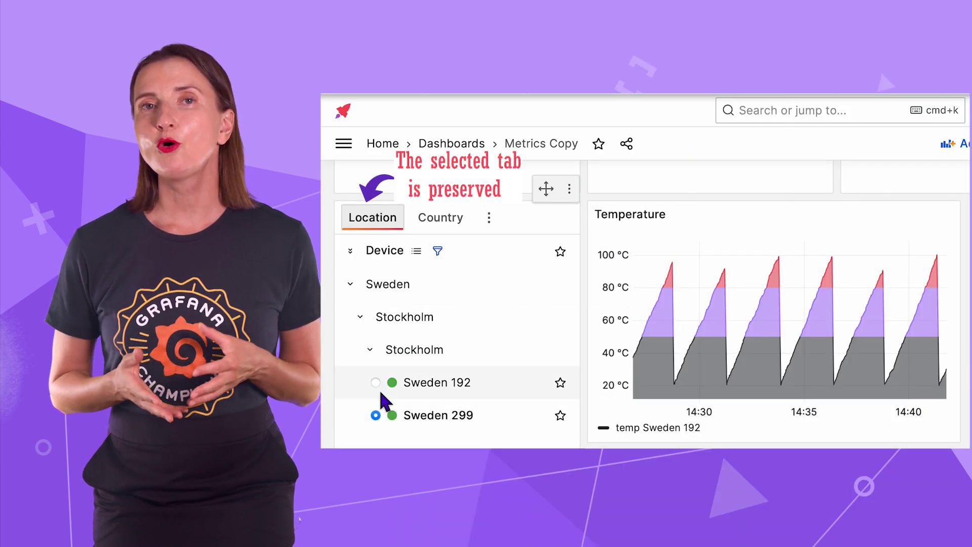
{"action": "left_click", "coordinate": [376, 382]}
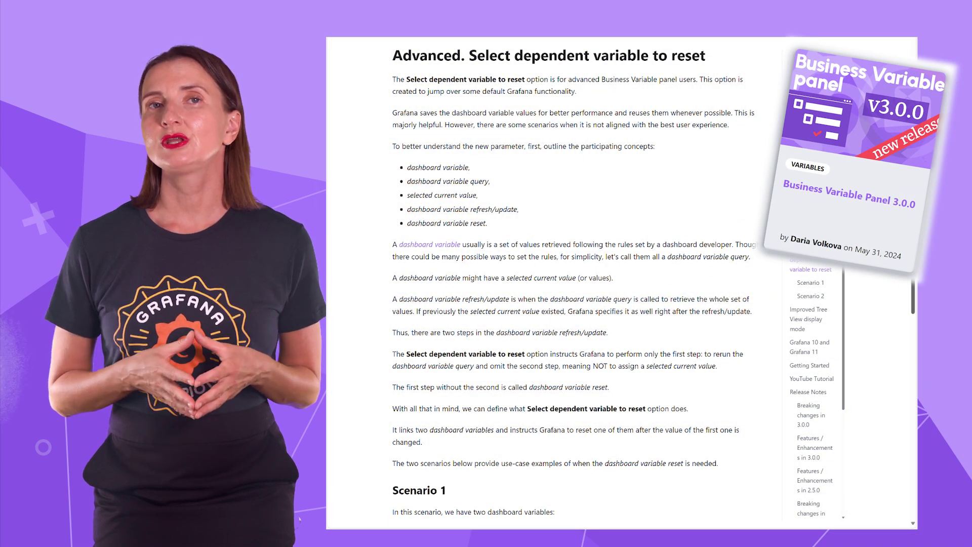
{"action": "scroll", "coordinate": [577, 304], "scroll_direction": "down", "scroll_amount": 3}
{"action": "scroll", "coordinate": [577, 304], "scroll_direction": "down", "scroll_amount": 5}
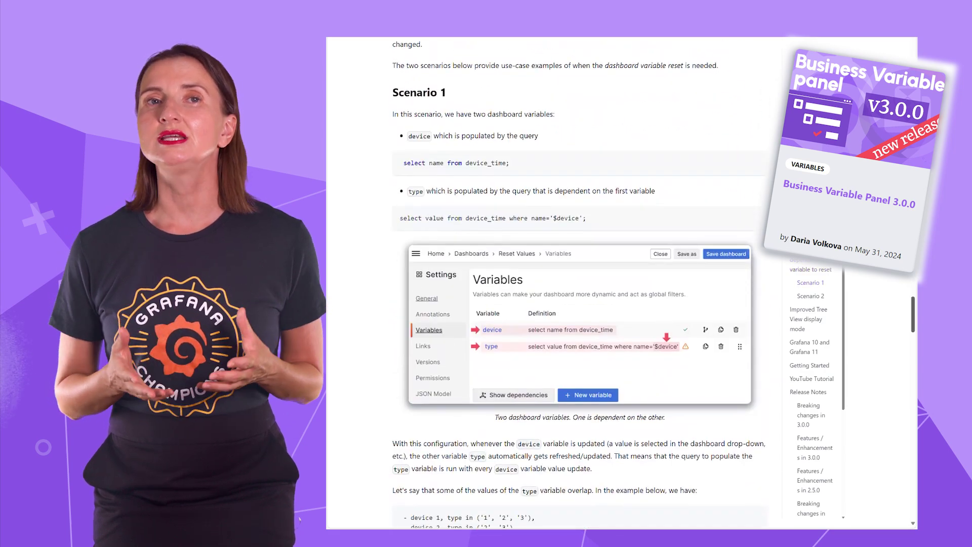
{"action": "scroll", "coordinate": [577, 304], "scroll_direction": "down", "scroll_amount": 8}
{"action": "scroll", "coordinate": [577, 303], "scroll_direction": "down", "scroll_amount": 7}
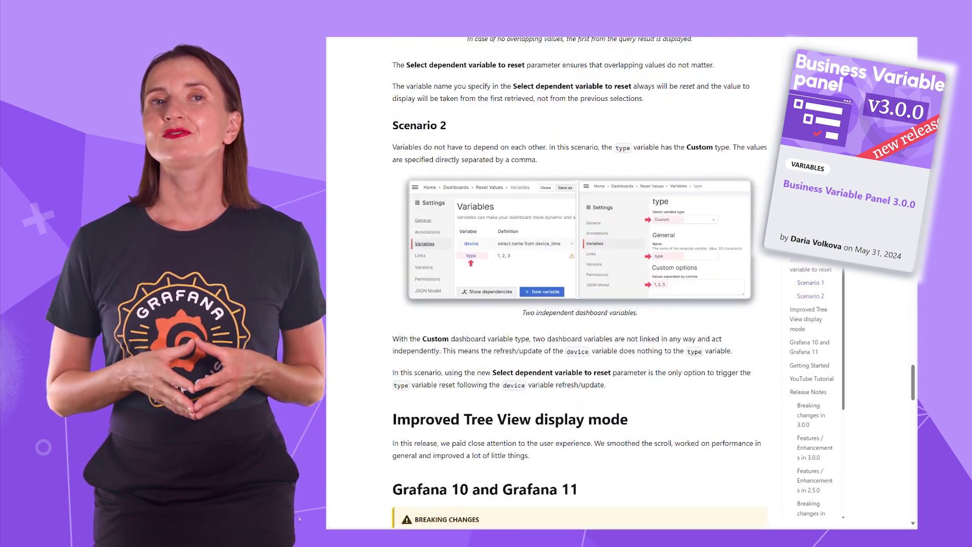